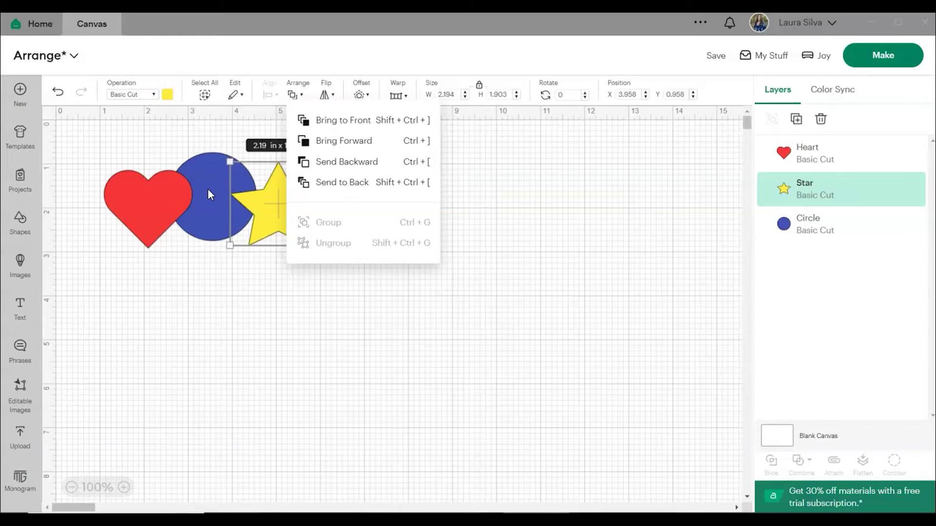
Add an octagon over the star, then select all shapes with Ctrl+A and delete them
click(22, 229)
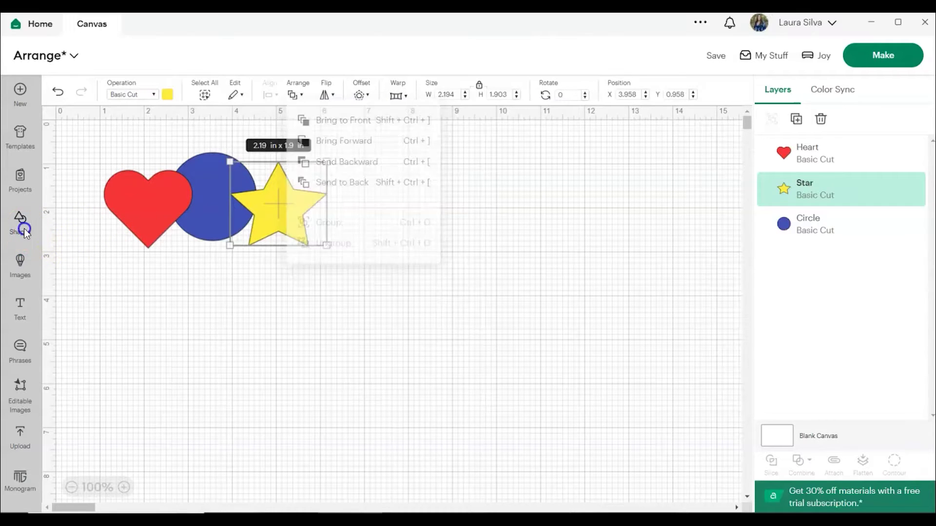
click(24, 228)
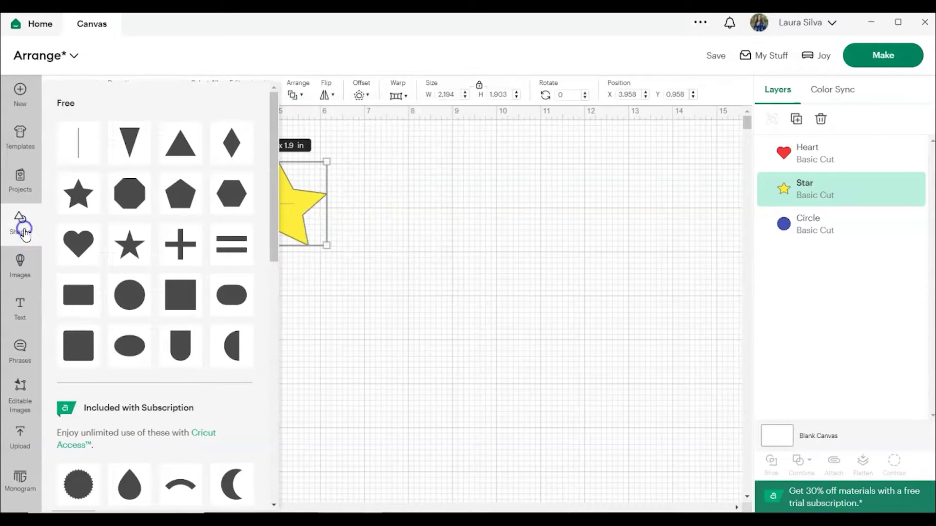
click(129, 193)
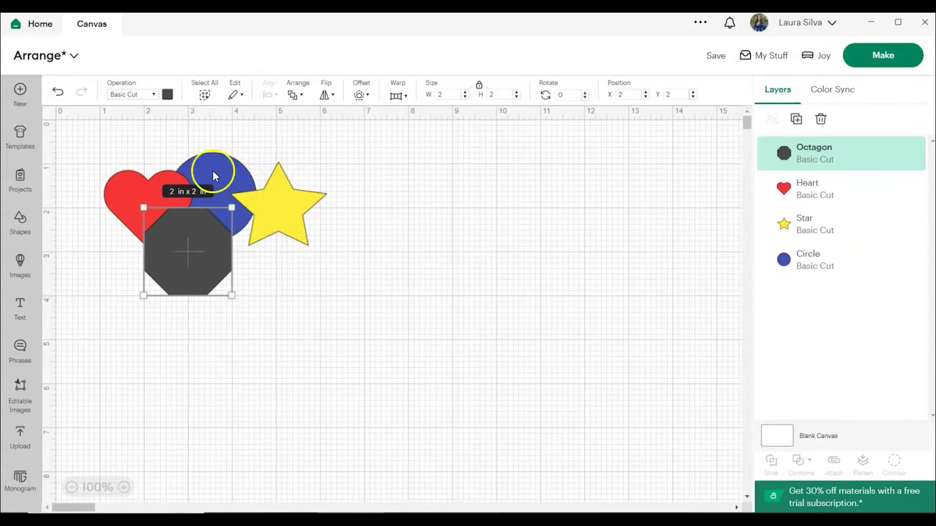
drag(205, 251, 251, 240)
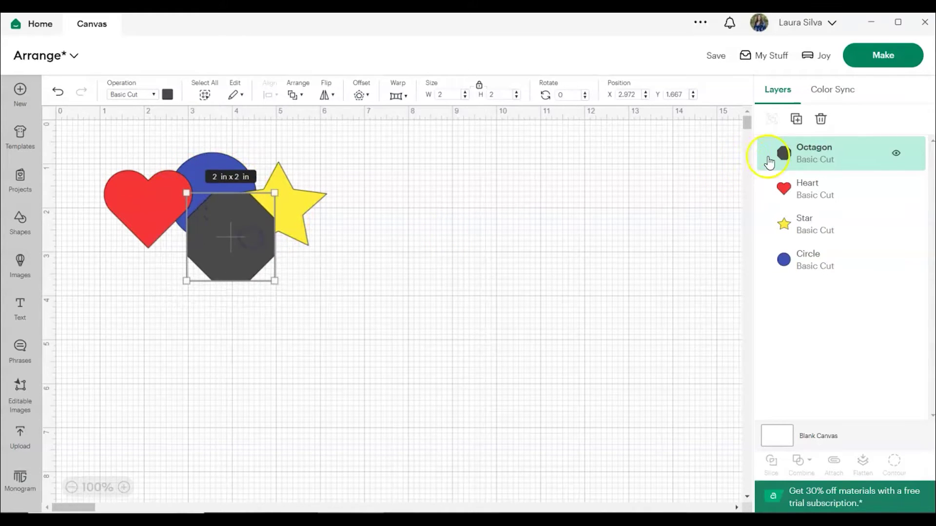
key(ctrl+a)
key(Delete)
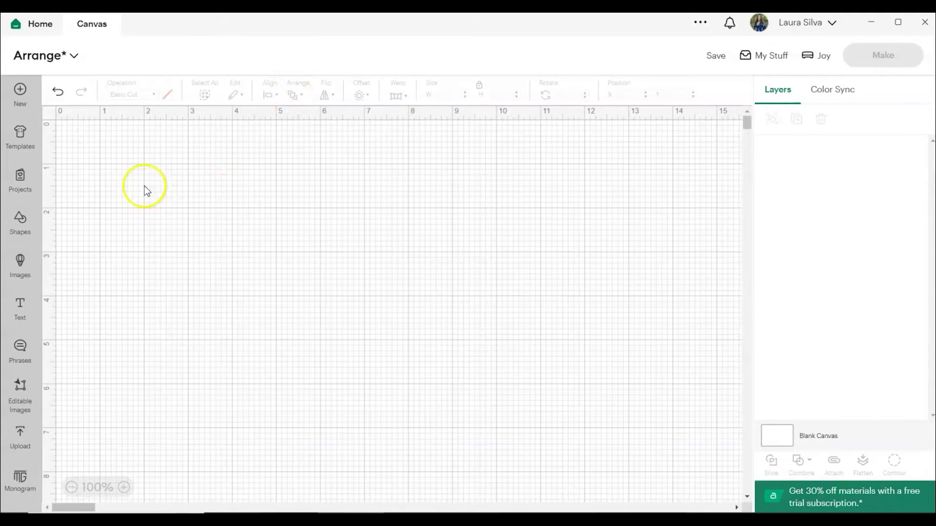
Insert a heart, a 2 in circle and a star, spreading the star and circle to the right
click(24, 230)
click(21, 225)
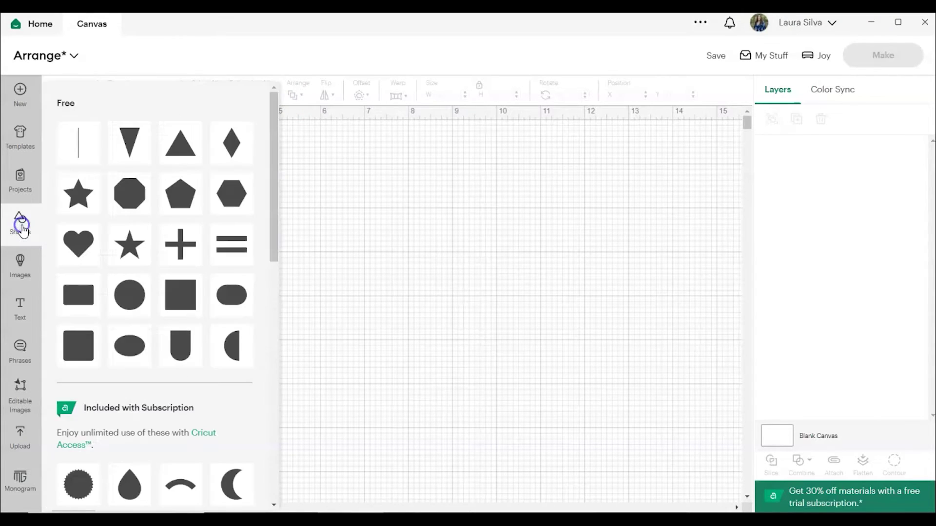
click(79, 237)
click(23, 225)
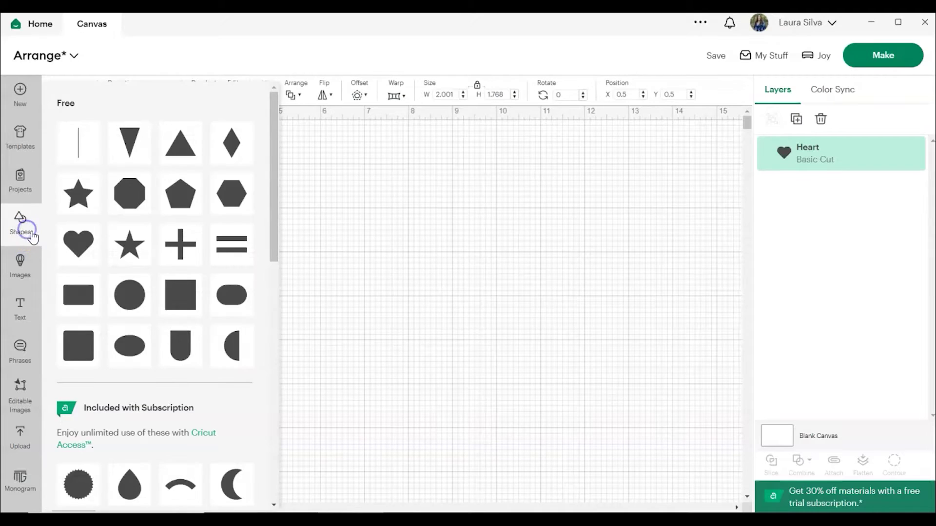
click(125, 291)
click(21, 221)
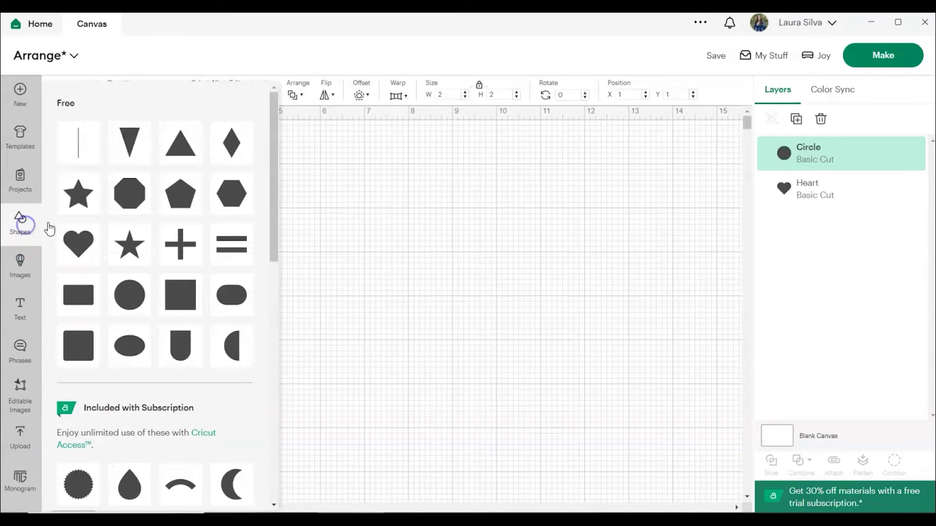
click(134, 242)
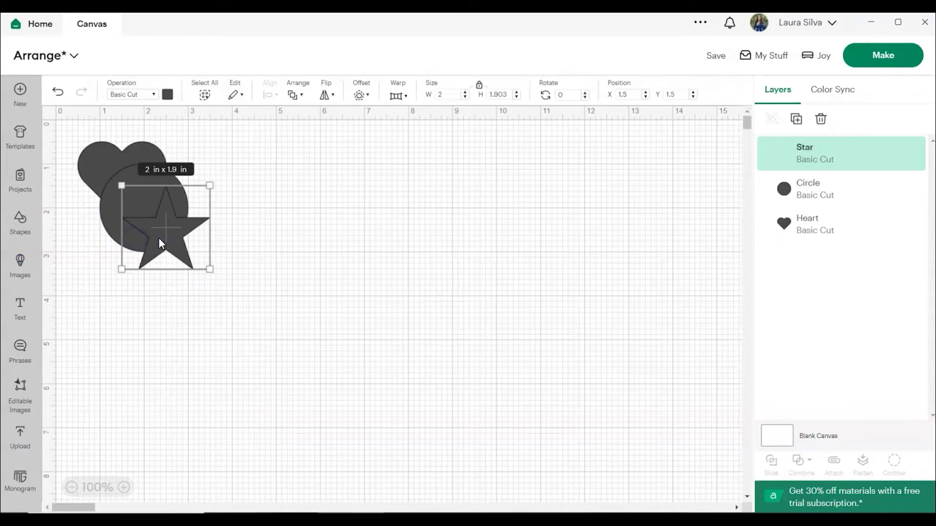
drag(161, 243, 340, 206)
drag(156, 209, 250, 186)
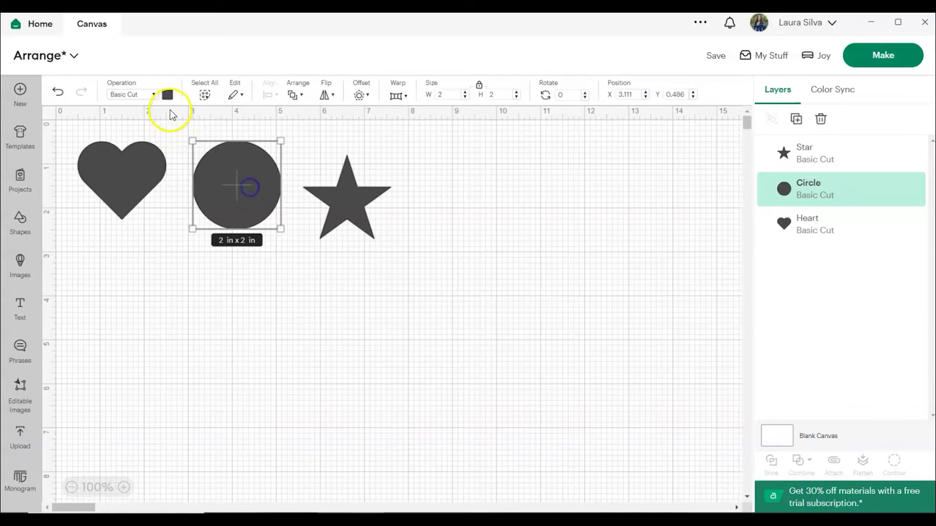
Colour the heart red, the circle dark blue and the star yellow
click(123, 166)
click(167, 95)
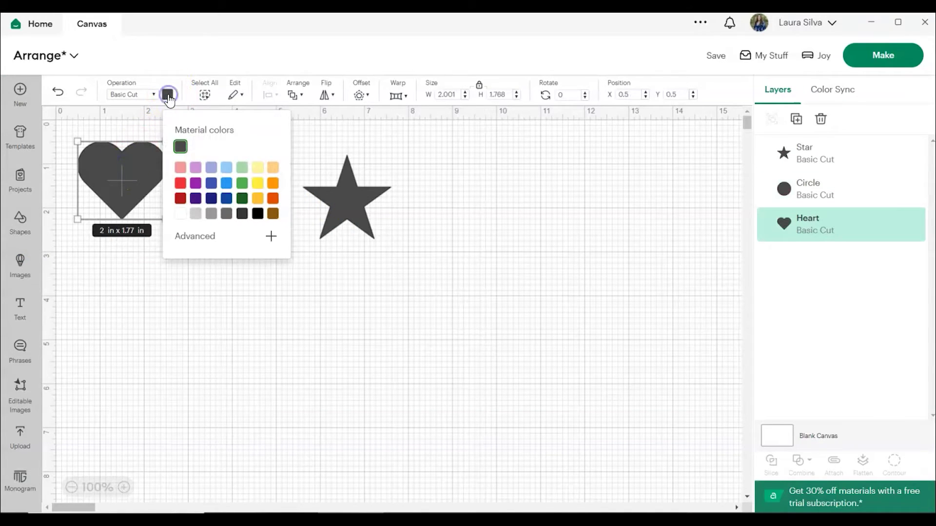
click(180, 183)
click(178, 269)
click(242, 191)
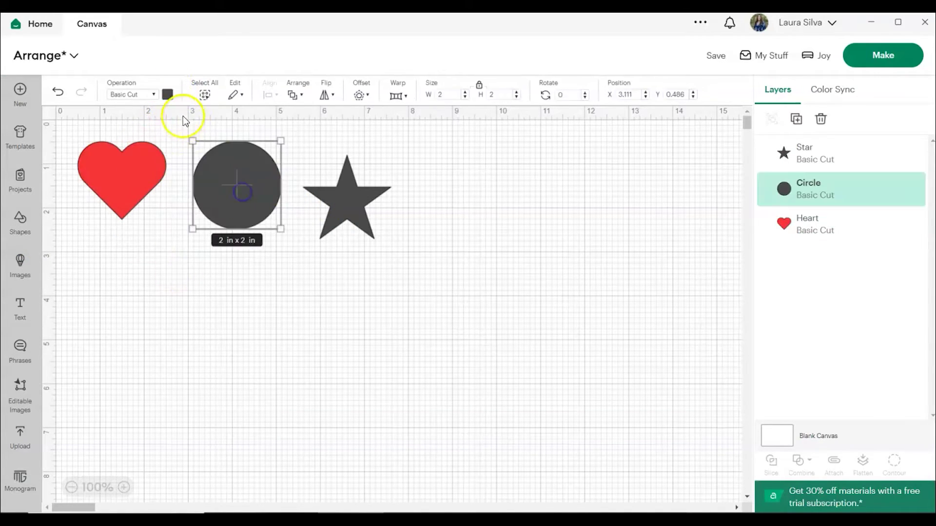
click(167, 95)
click(211, 183)
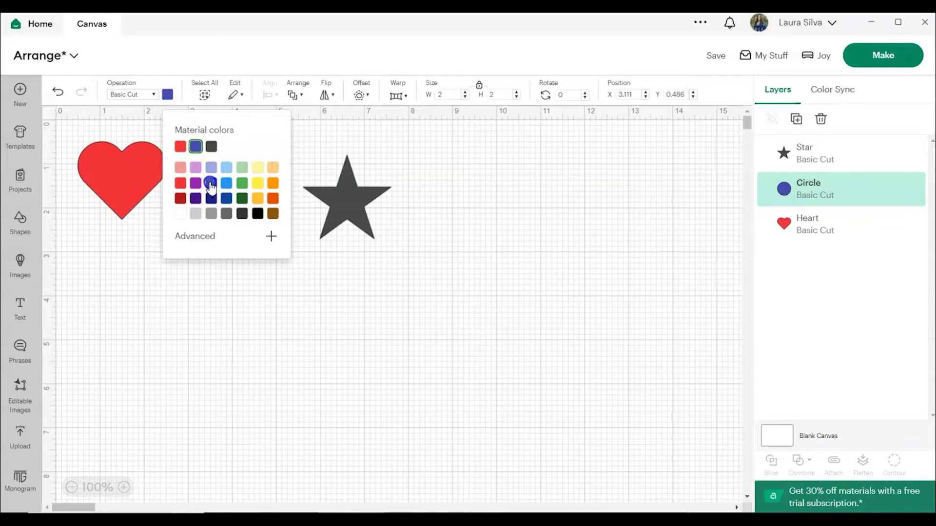
click(325, 204)
click(167, 94)
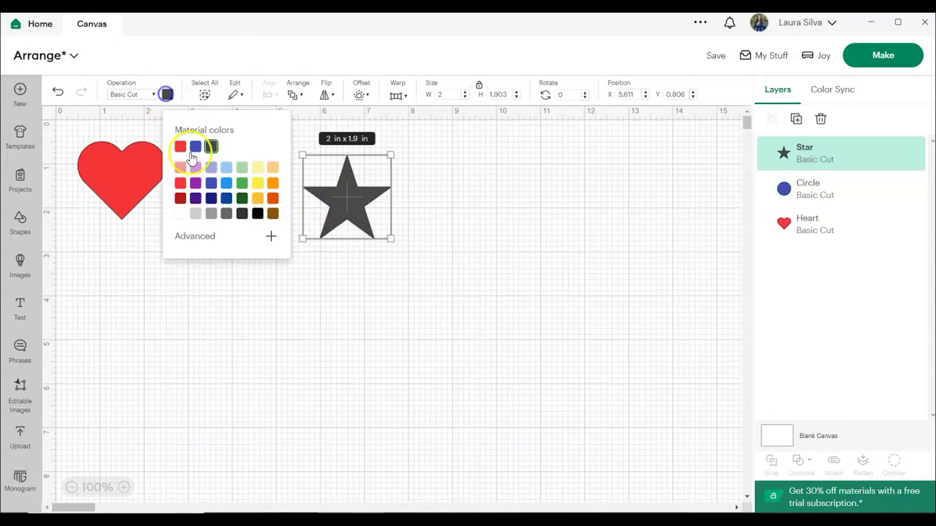
click(258, 183)
Slide the heart and blue circle together so the circle overlaps the heart
drag(119, 179, 159, 184)
click(230, 186)
drag(229, 186, 210, 183)
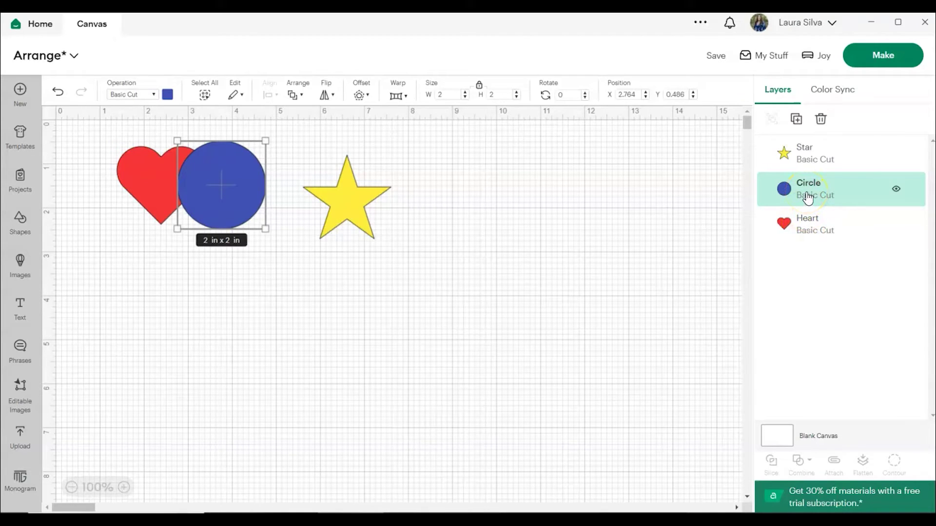
click(158, 186)
Send the blue circle backward behind the heart and slide the star left over it
click(242, 180)
click(298, 96)
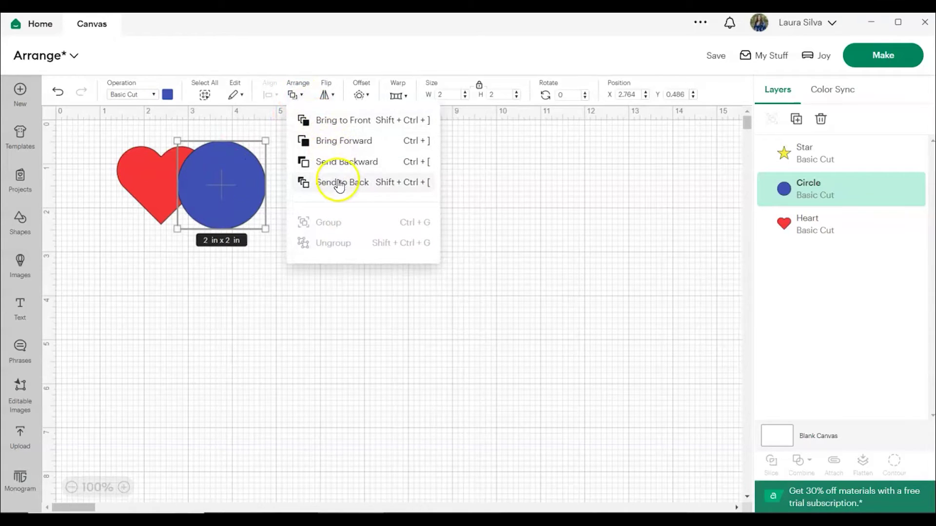
click(345, 167)
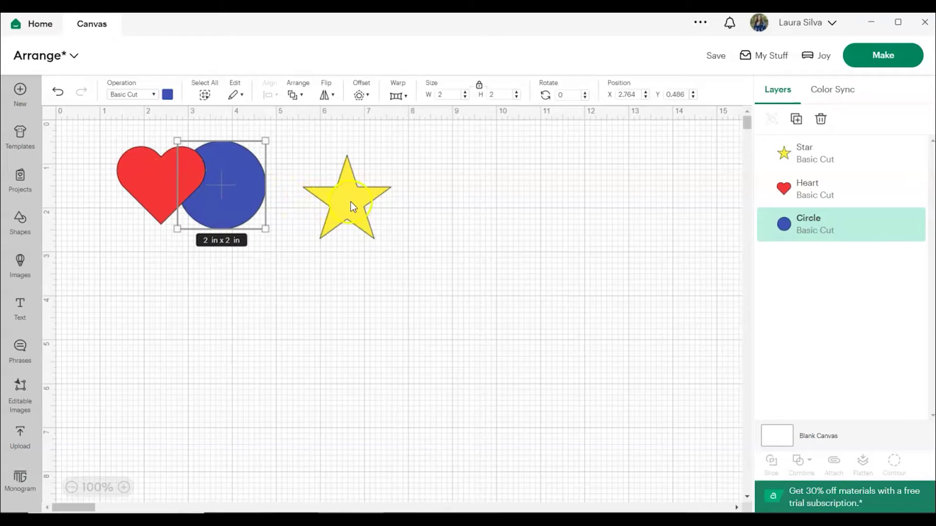
drag(351, 201, 293, 185)
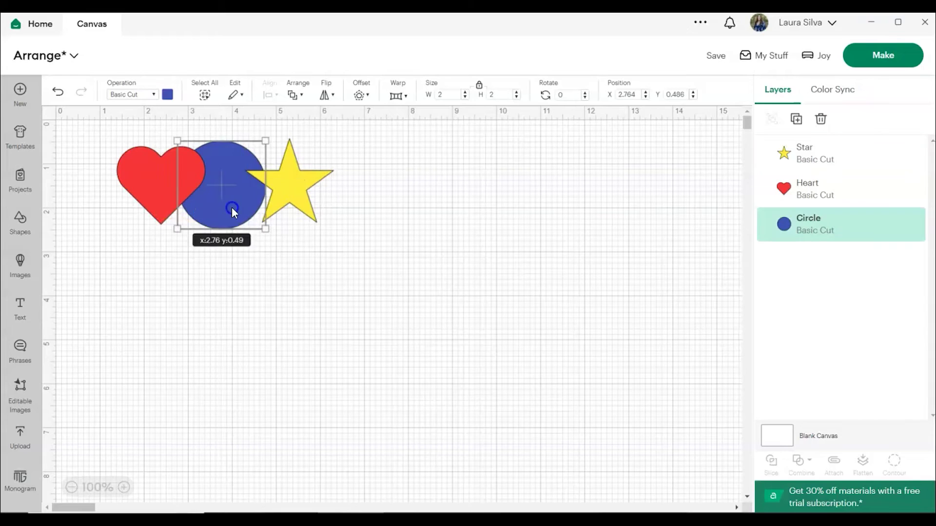
Pile the heart and star onto the circle so all three overlap
drag(232, 207, 227, 229)
drag(139, 181, 204, 199)
drag(300, 186, 229, 204)
click(362, 212)
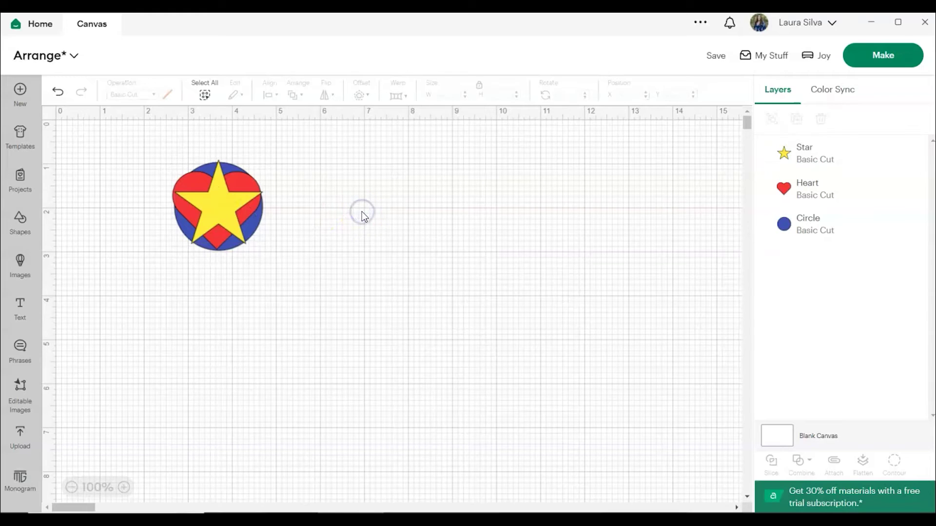
Bring the circle to the front, then pull the circle right and star left apart
click(831, 230)
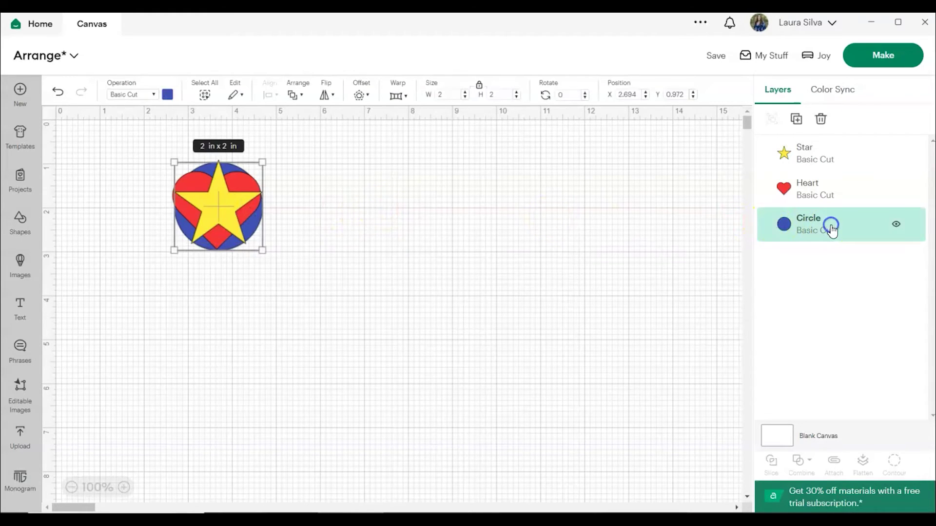
click(292, 94)
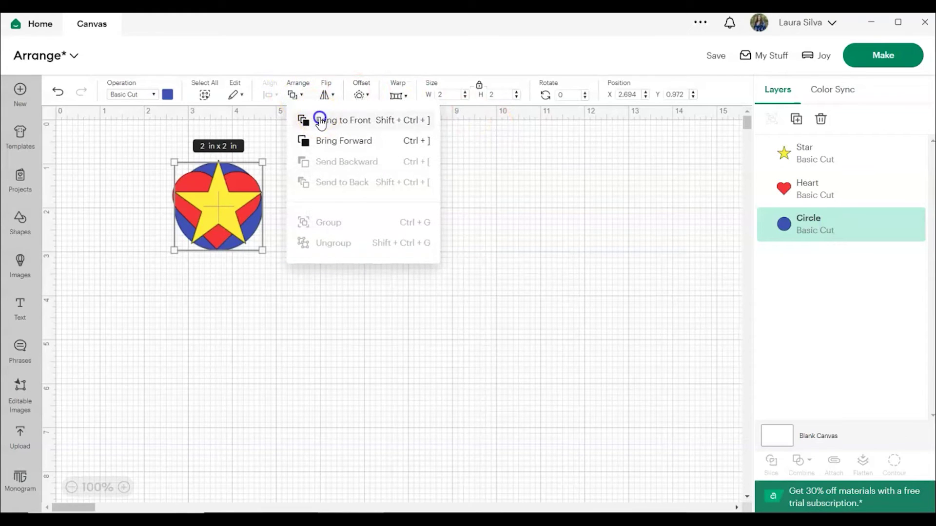
click(319, 120)
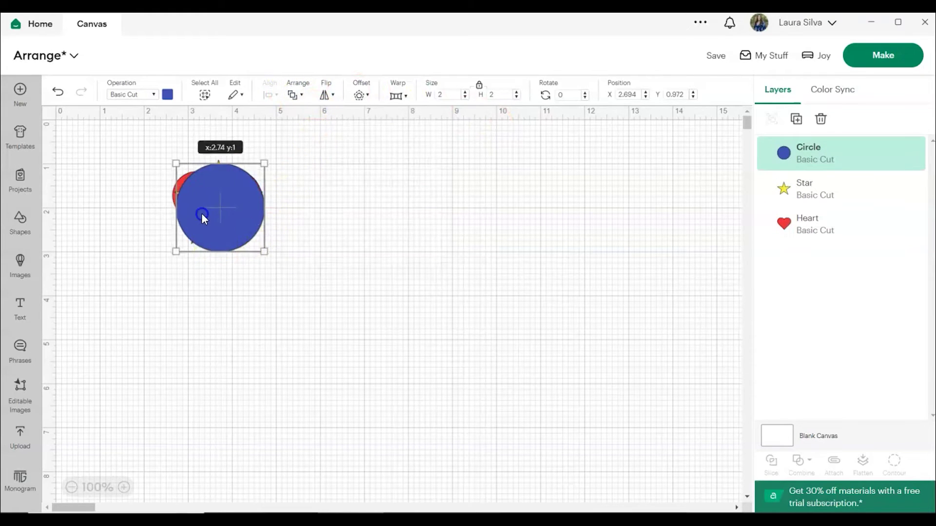
drag(200, 212, 314, 211)
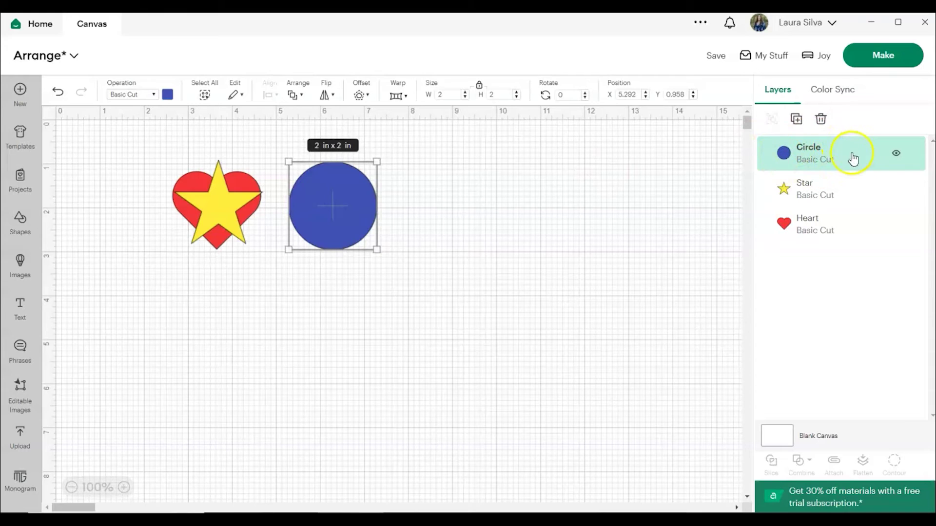
drag(218, 210, 117, 206)
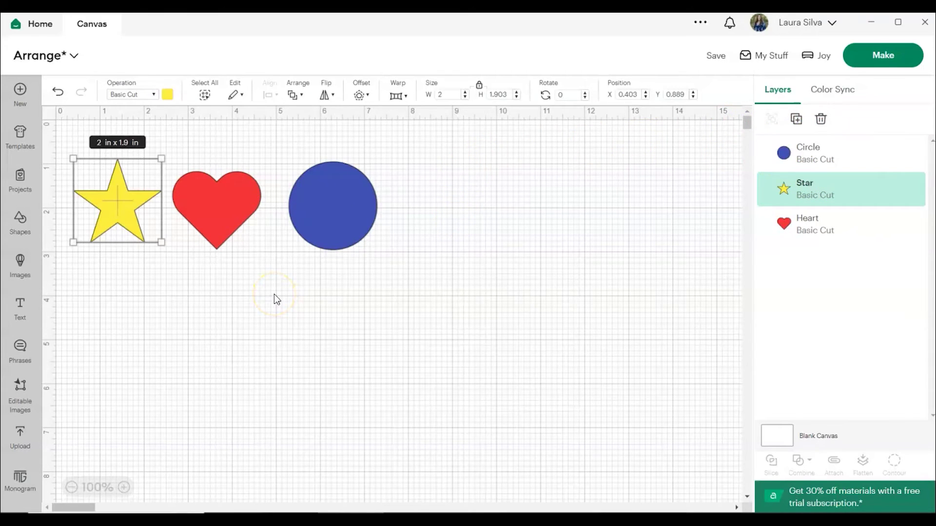
Browse the star's Arrange options and close them without changes
click(298, 95)
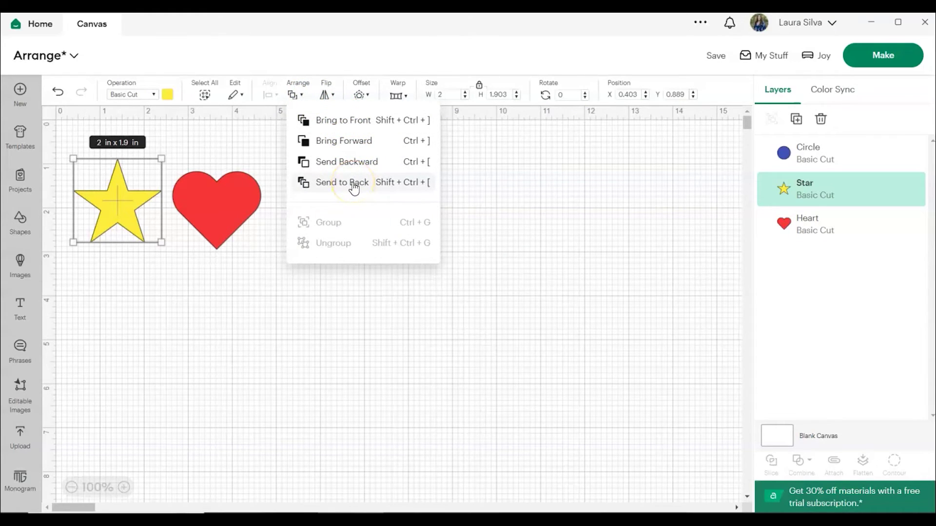
click(357, 142)
click(356, 164)
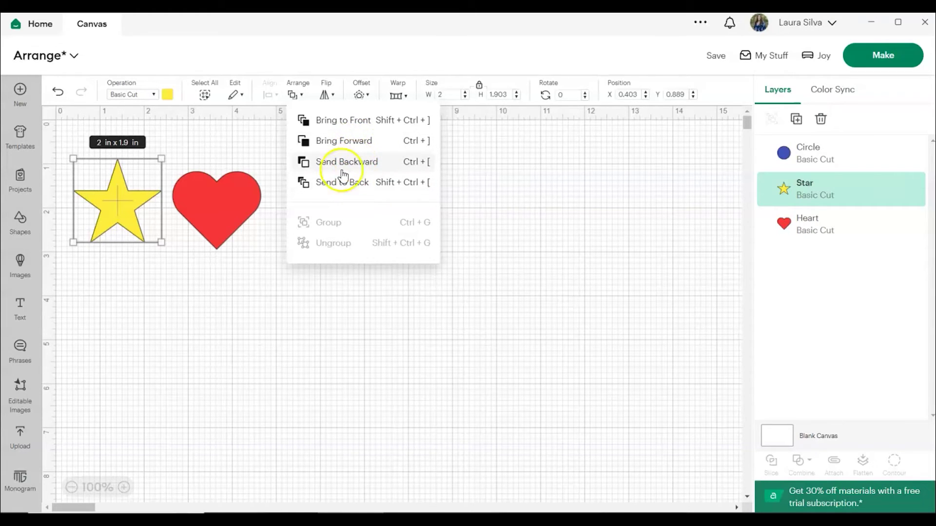
click(217, 279)
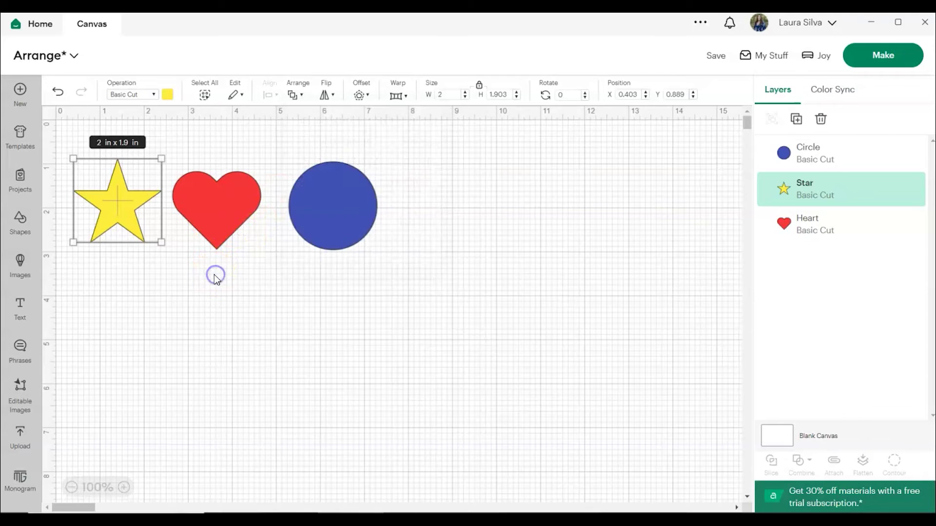
Bring the heart forward one level above the star and nudge it slightly
click(229, 208)
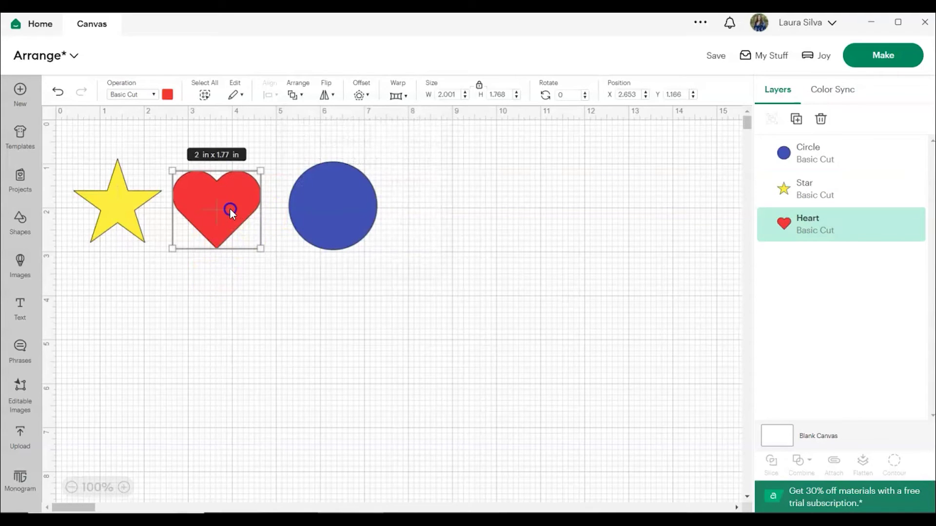
click(302, 94)
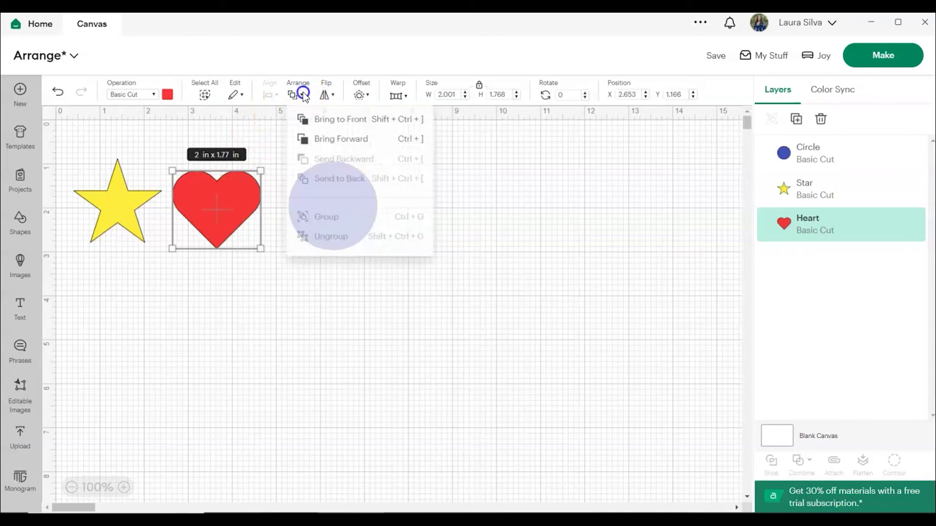
click(328, 139)
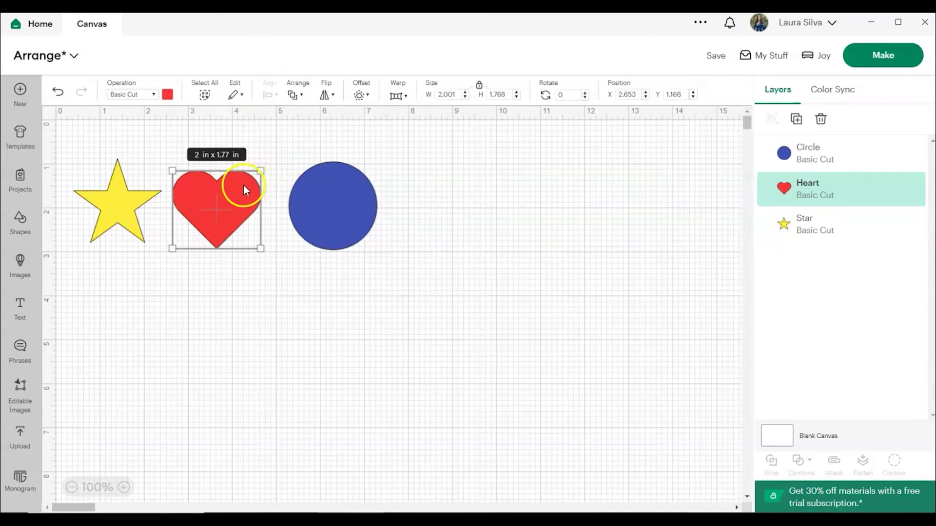
mouse_move(238, 195)
mouse_down()
mouse_move(320, 186)
mouse_move(229, 192)
mouse_up()
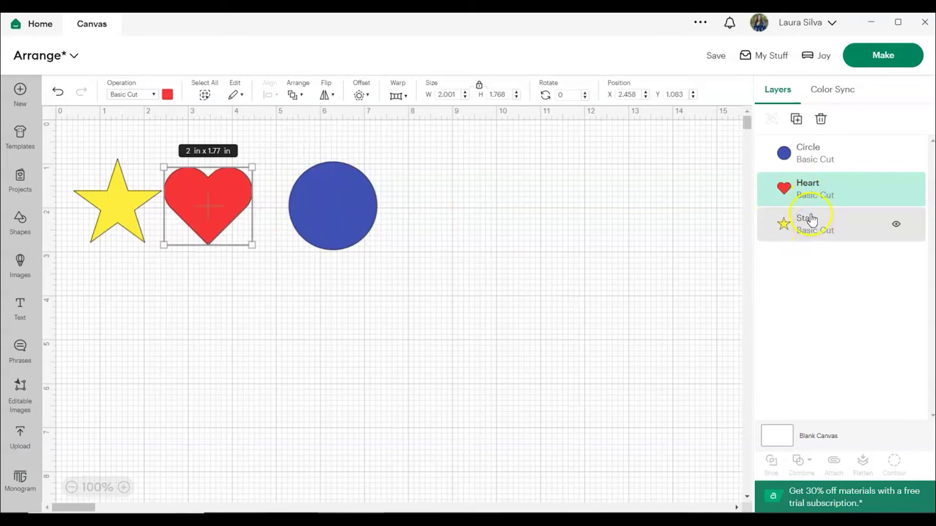
drag(224, 194, 236, 191)
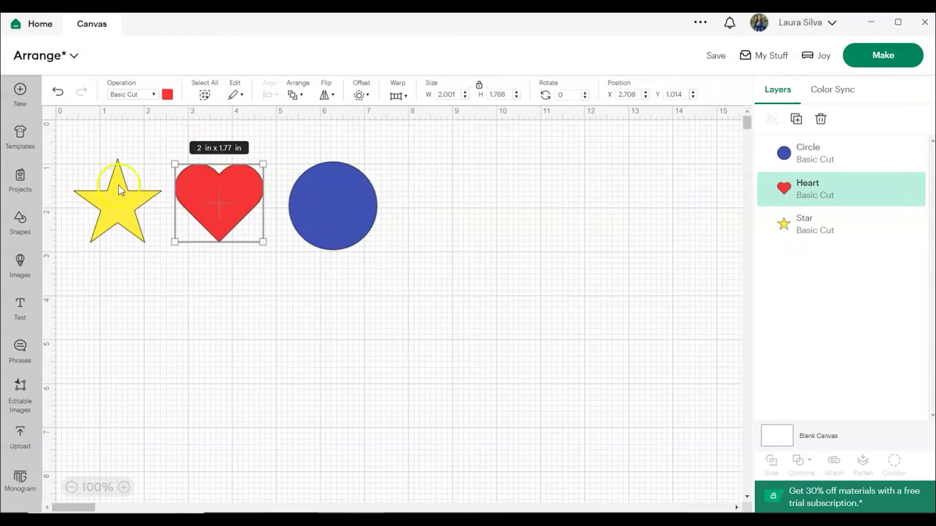
click(136, 194)
Bring the star to the front, then check the circle's Arrange options and dismiss them
click(294, 97)
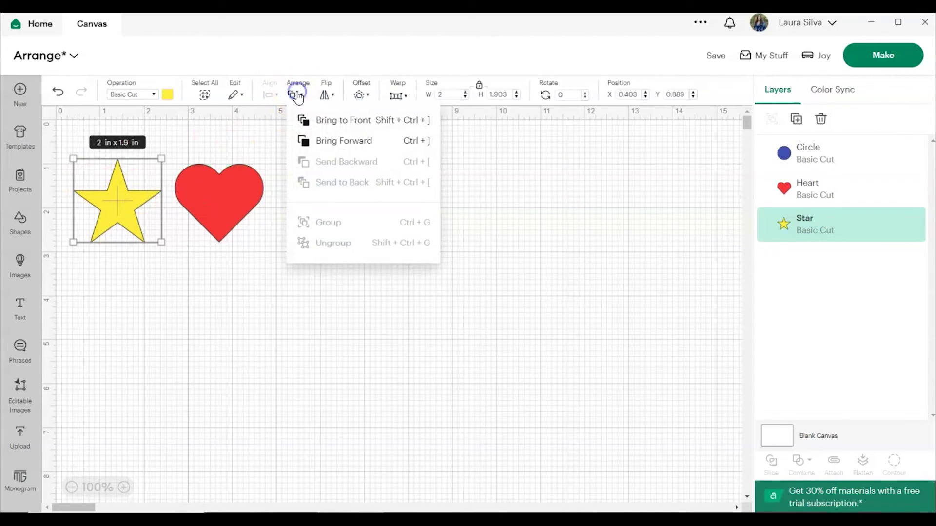
click(331, 122)
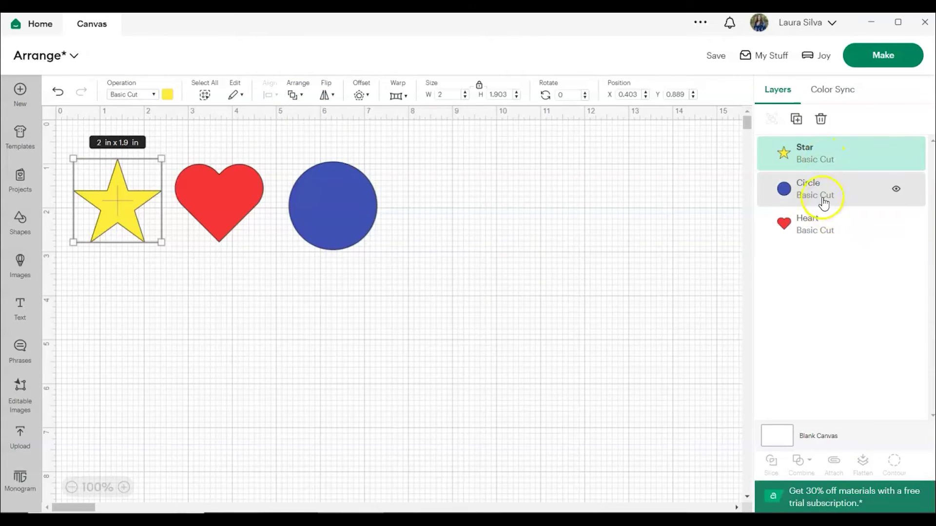
click(333, 204)
click(294, 95)
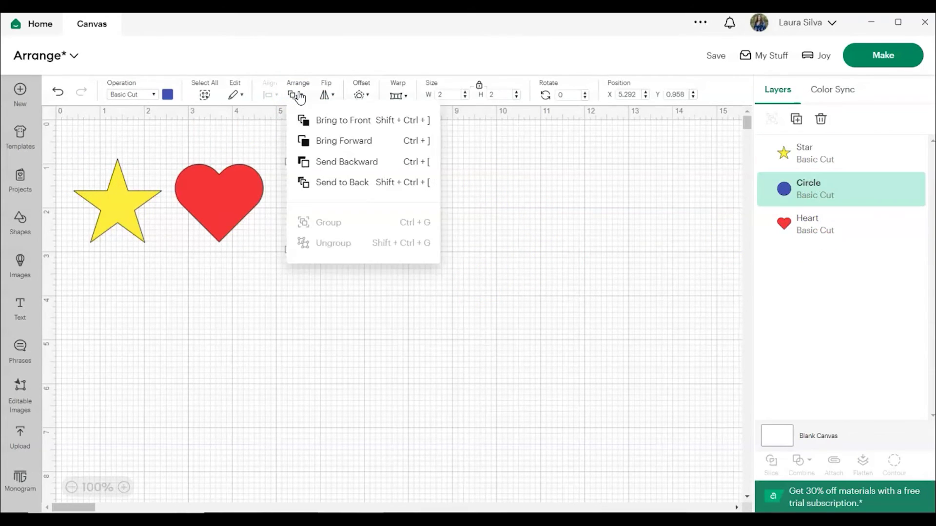
click(329, 161)
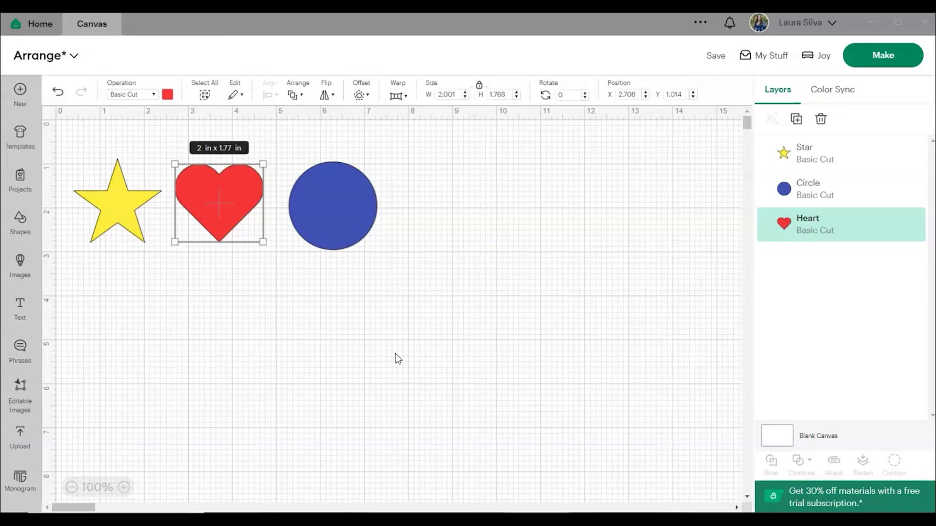
Overlap the heart, circle and star in a row, with the star on the circle's right side
drag(226, 203, 215, 218)
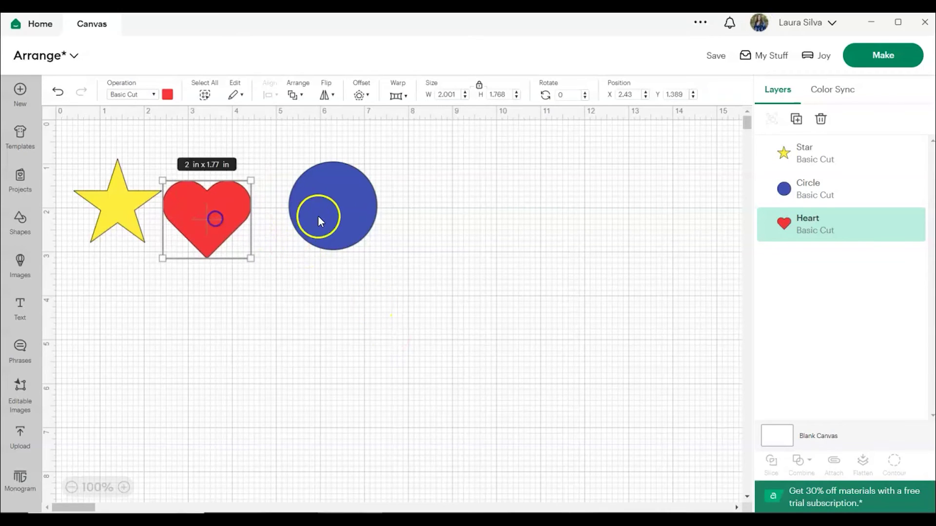
drag(319, 221, 268, 221)
drag(130, 209, 342, 222)
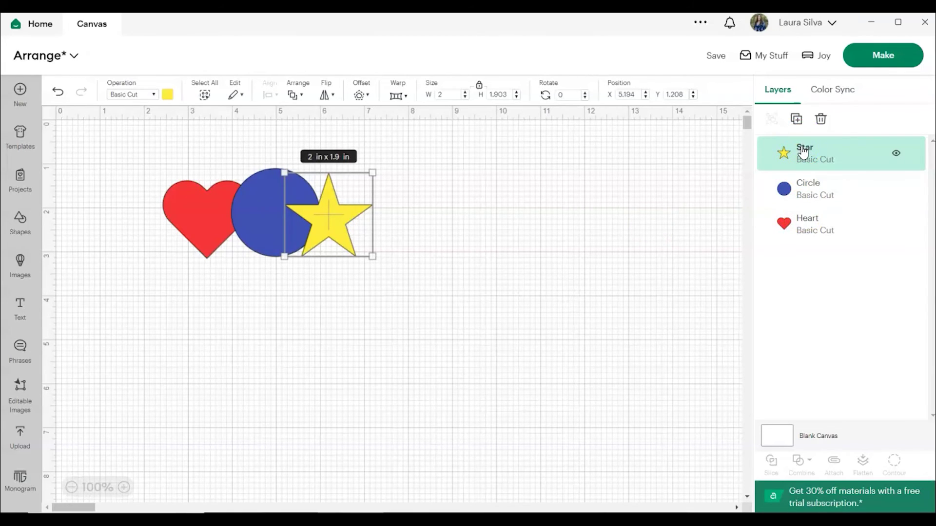
Reorder the Layers panel to Heart, Star, Circle from top and deselect to view
drag(803, 152, 792, 237)
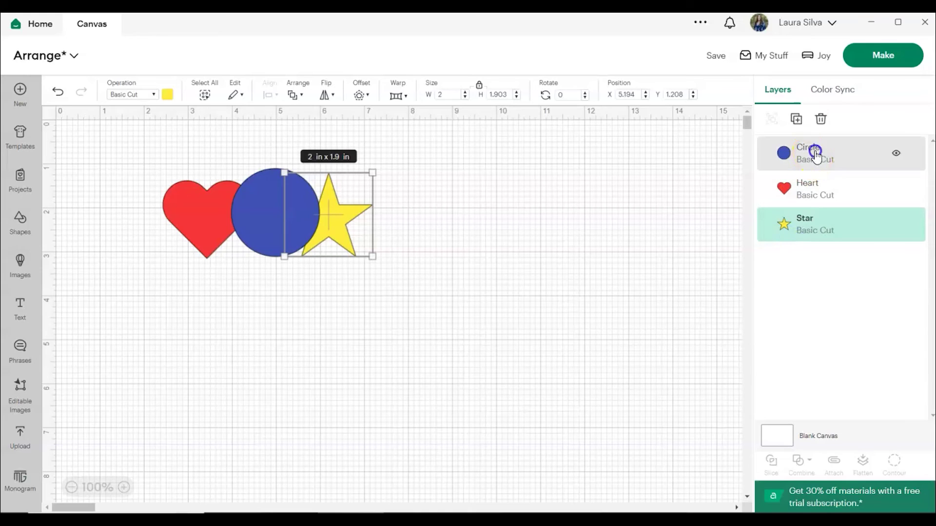
drag(815, 156, 808, 224)
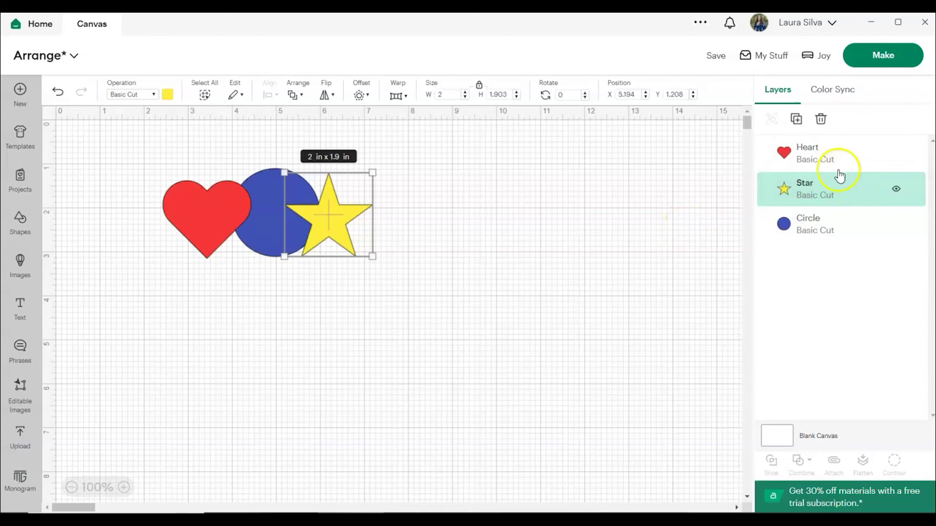
click(86, 437)
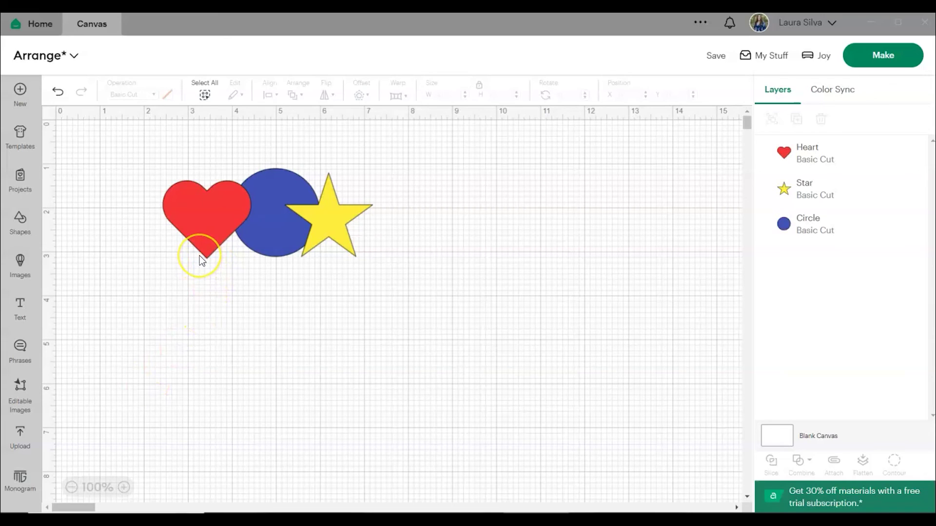
Send the heart to the back with Ctrl+Shift+[ so it sits behind the circle
click(223, 198)
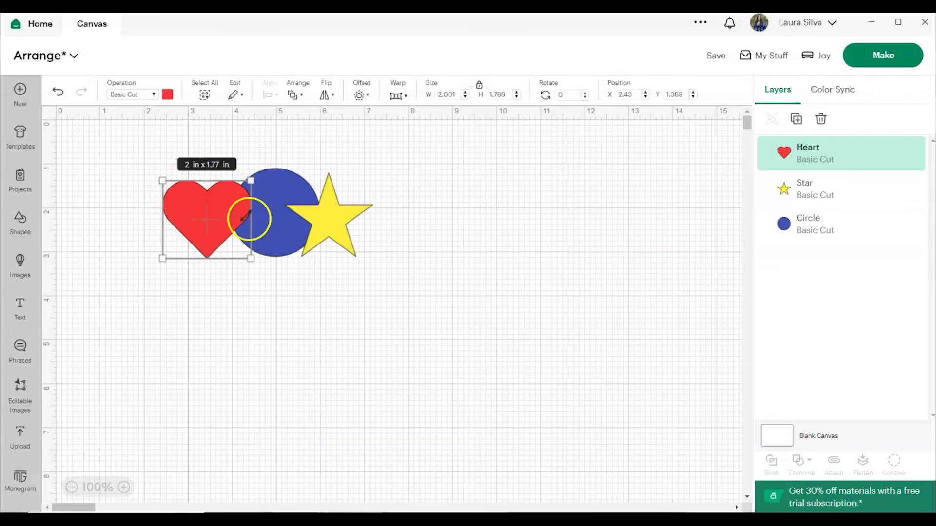
click(294, 96)
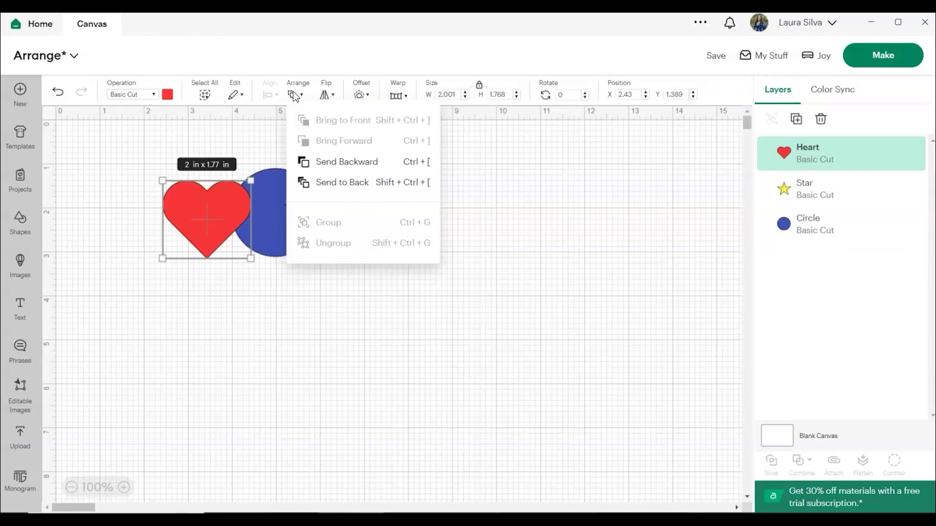
key(ctrl+shift+bracketleft)
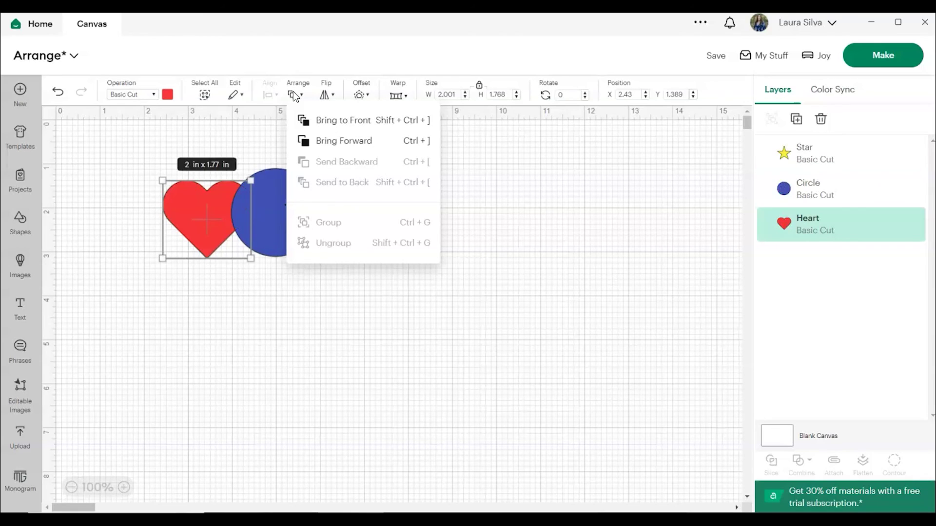
click(414, 129)
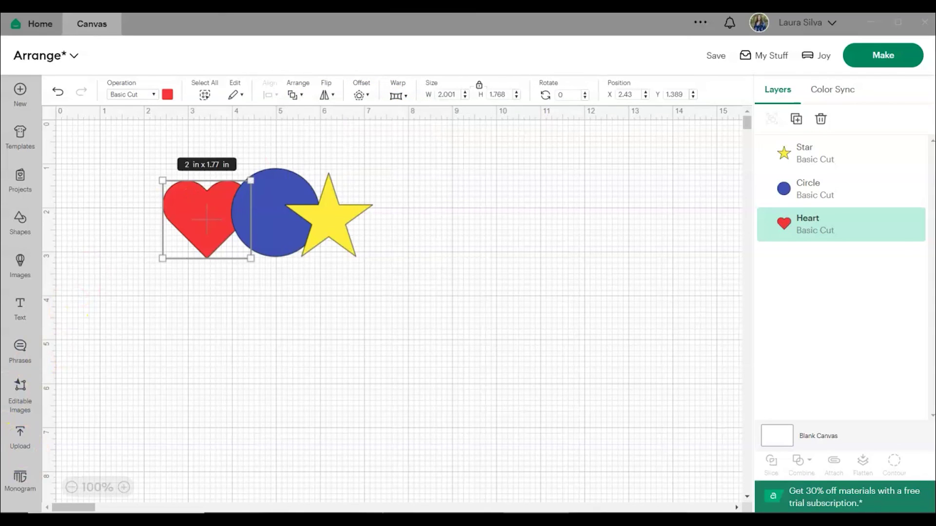